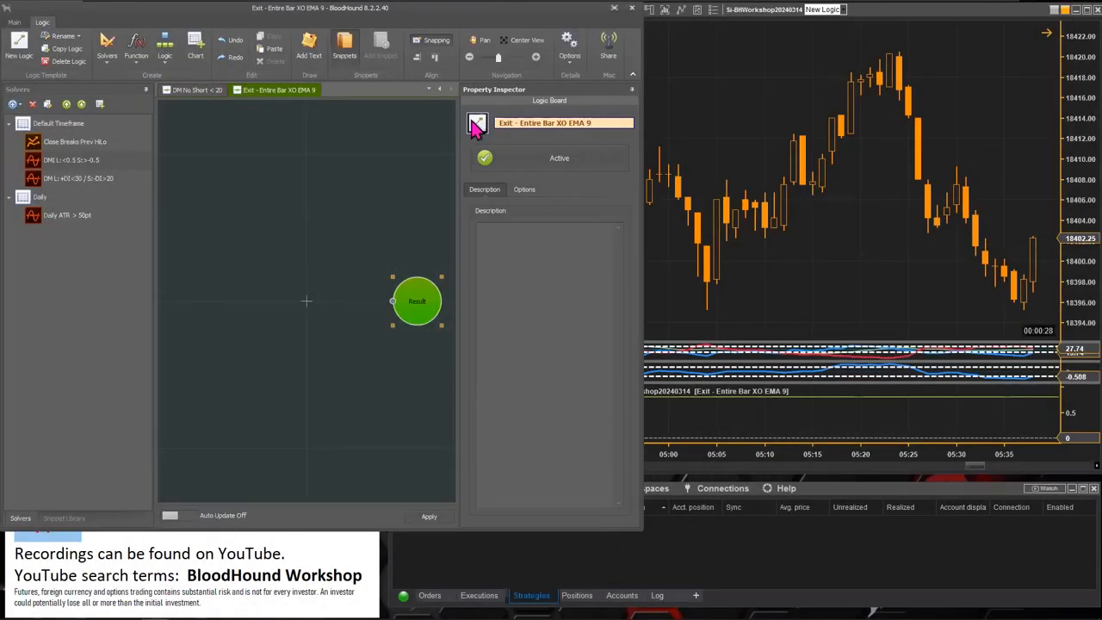
- Highlight 'Entire Bar XO EMA 9' in the board name and bring the price chart forward
{"action": "left_click_drag", "start_coordinate": [520, 122], "coordinate": [603, 122]}
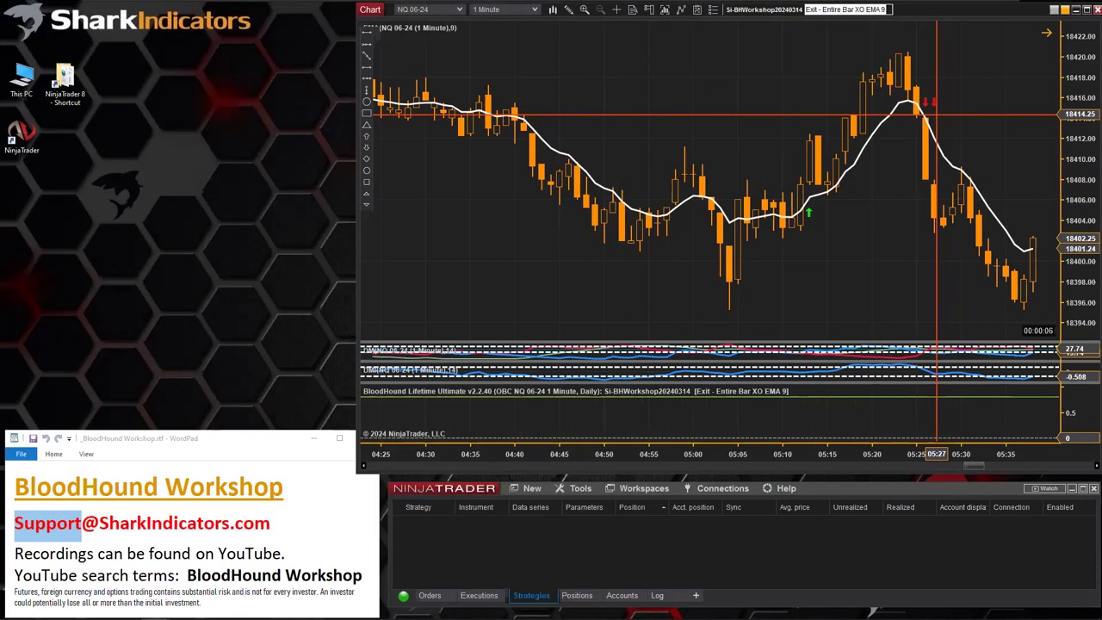
{"action": "left_click", "coordinate": [947, 113]}
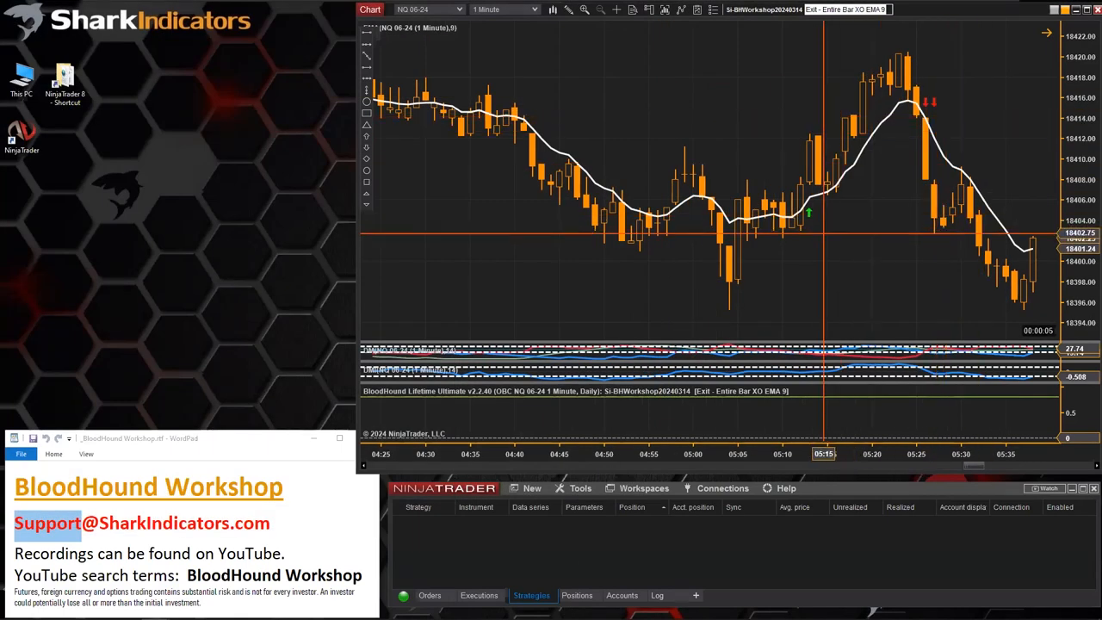
- Draw an arrow along the falling move using the Arrow drawing tool
{"action": "left_click", "coordinate": [812, 199]}
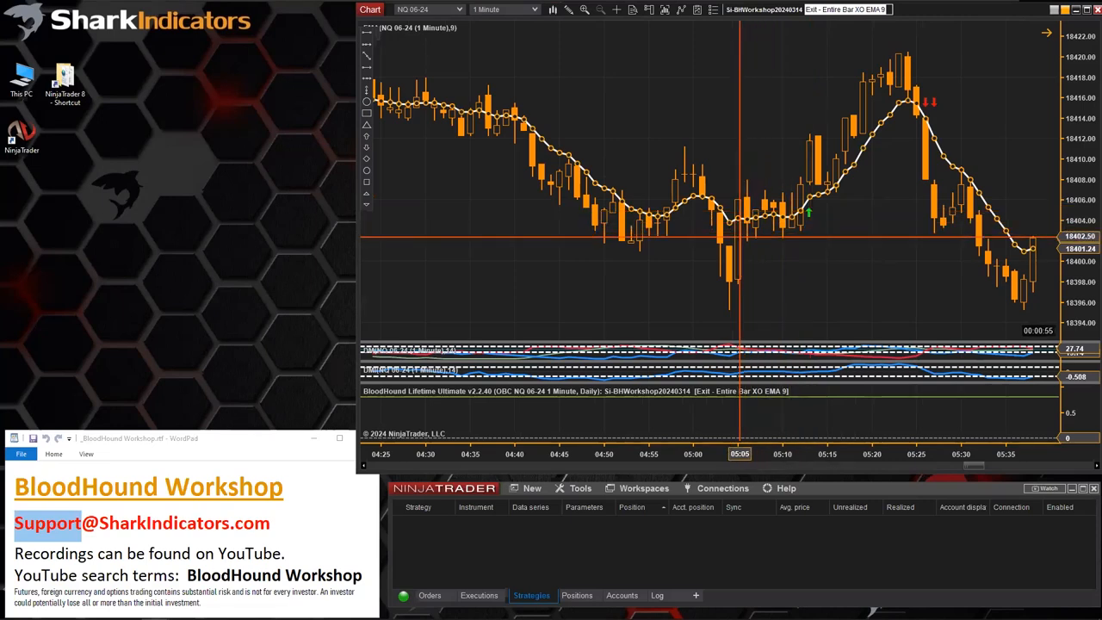
{"action": "left_click", "coordinate": [368, 69]}
{"action": "left_click", "coordinate": [688, 153]}
{"action": "left_click", "coordinate": [779, 254]}
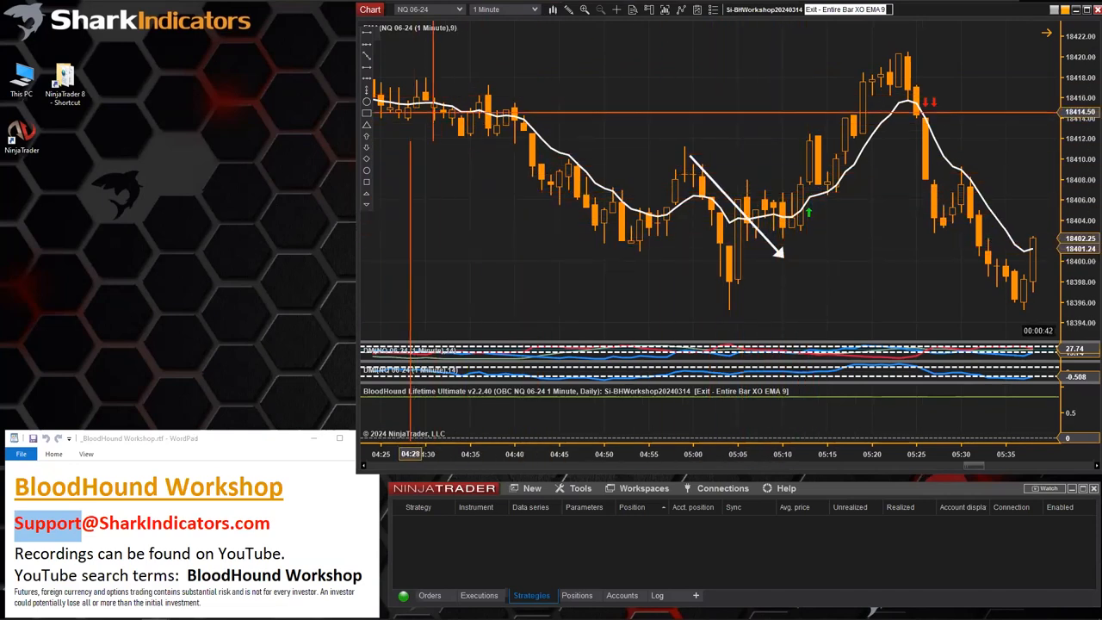
- Draw a second arrow along the rising move up to the peak near the EMA
{"action": "left_click", "coordinate": [822, 207]}
{"action": "left_click", "coordinate": [895, 134]}
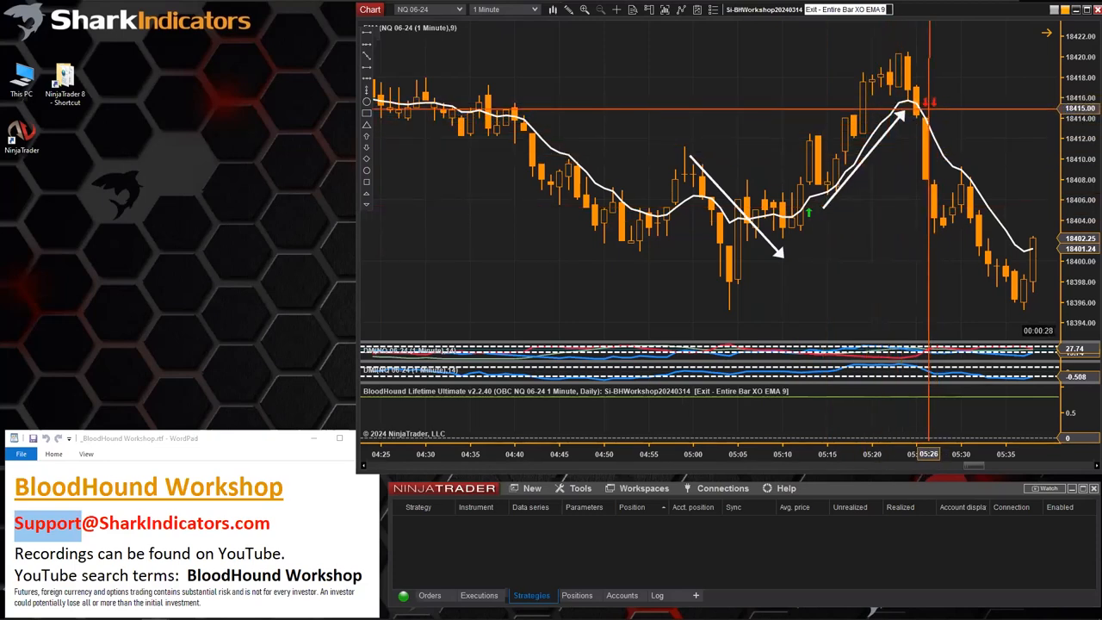
{"action": "left_click", "coordinate": [928, 121]}
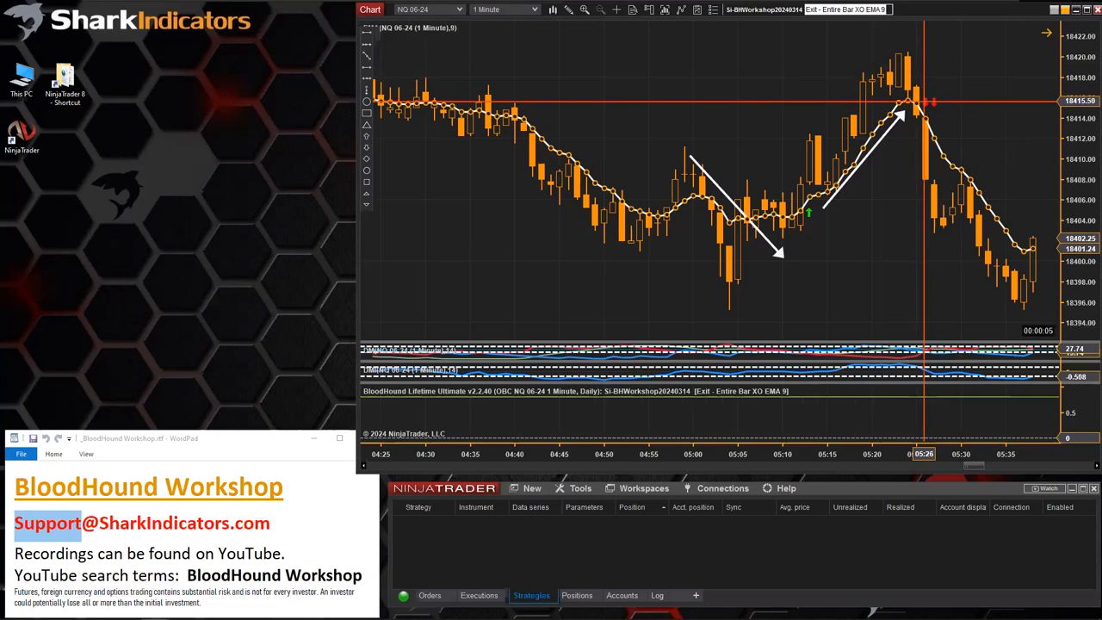
{"action": "left_click", "coordinate": [925, 107]}
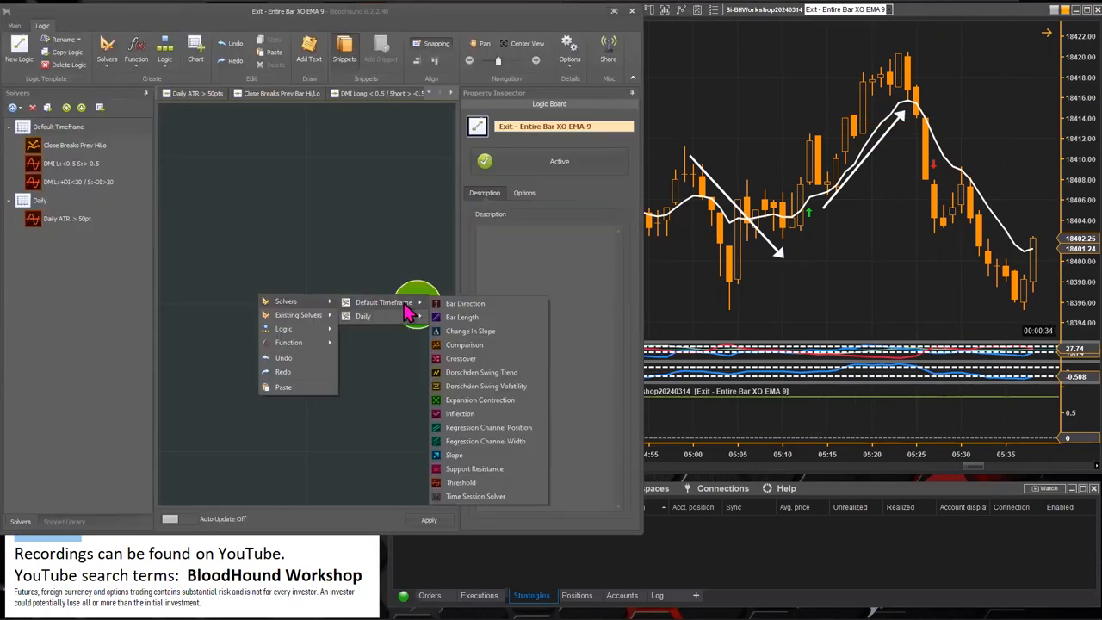
- Add a Crossover solver to the board and wire its output to the Result node
{"action": "left_click", "coordinate": [469, 359]}
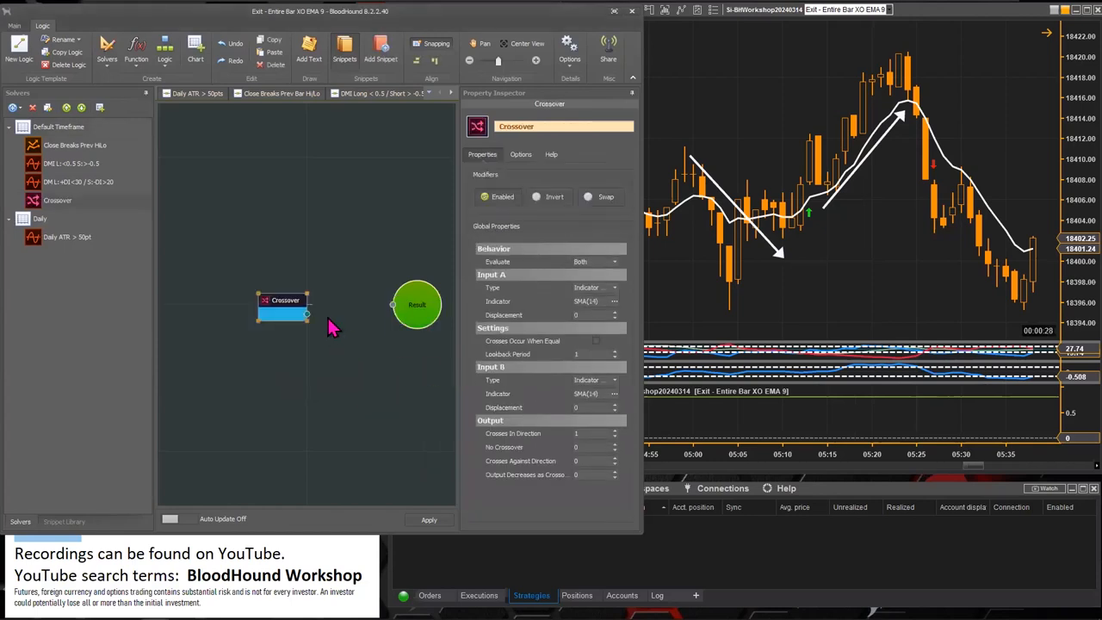
{"action": "left_click_drag", "start_coordinate": [307, 313], "coordinate": [396, 305]}
{"action": "left_click_drag", "start_coordinate": [284, 306], "coordinate": [317, 294]}
- Rename the solver 'Exit Whole Bar XO EMA9' and set Input A type to Price
{"action": "triple_click", "coordinate": [564, 126]}
{"action": "type", "text": "Exit"}
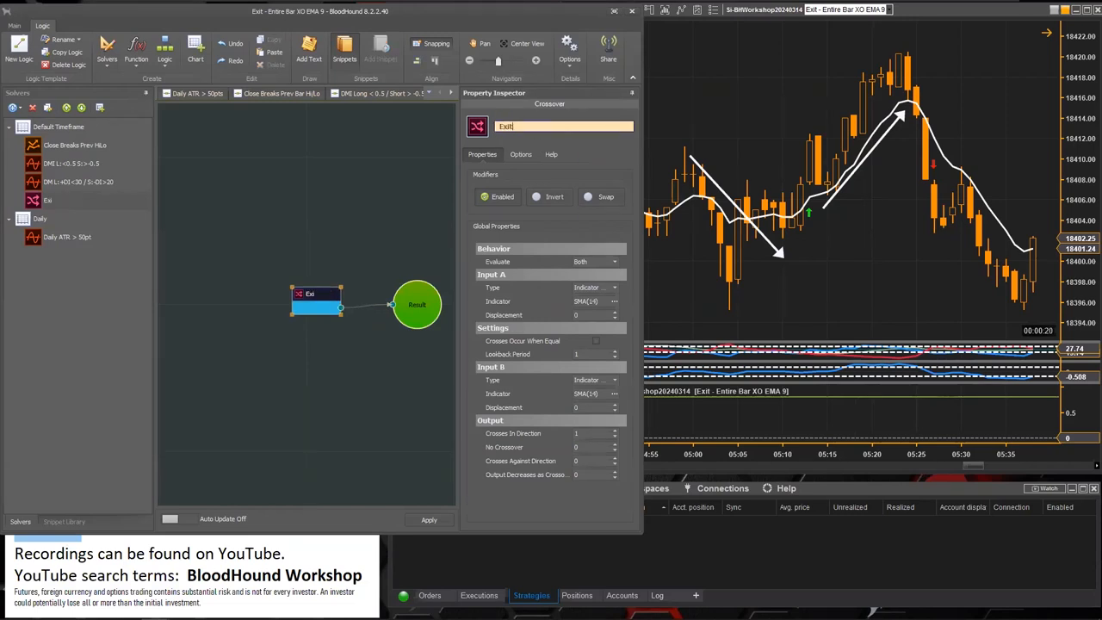
{"action": "type", "text": "hole Bar XO EMA9"}
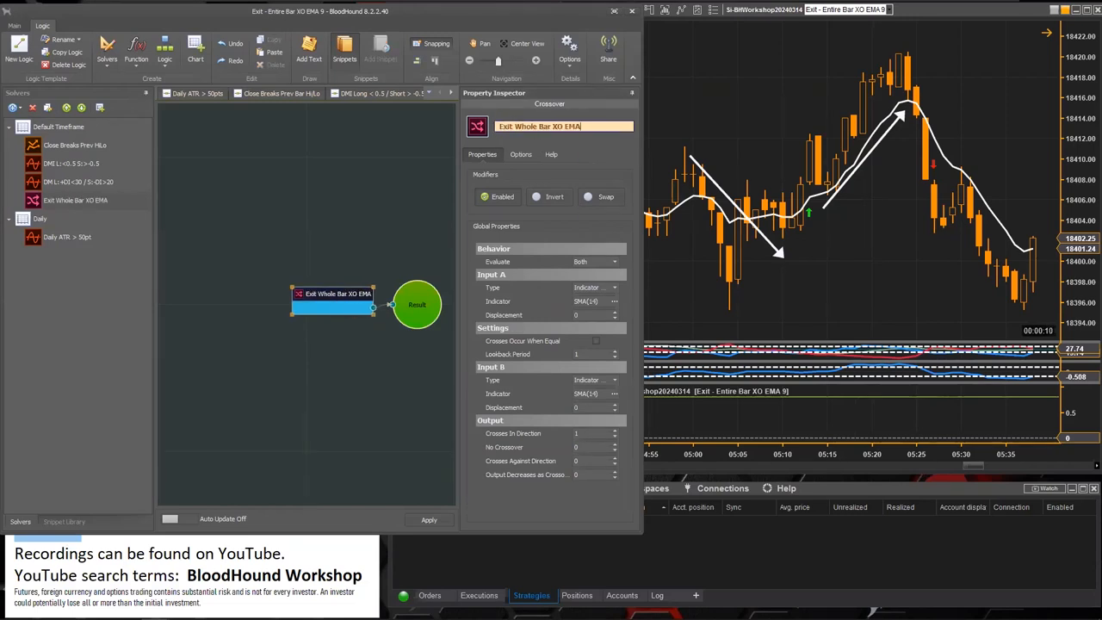
{"action": "key", "text": "Return"}
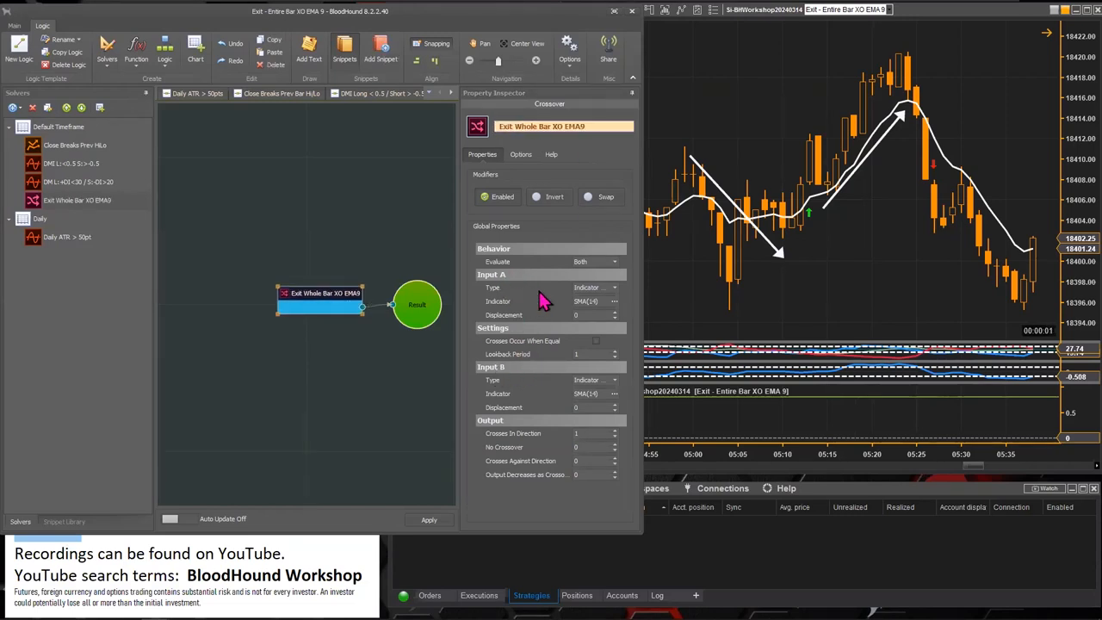
{"action": "left_click", "coordinate": [613, 287]}
{"action": "left_click", "coordinate": [582, 306]}
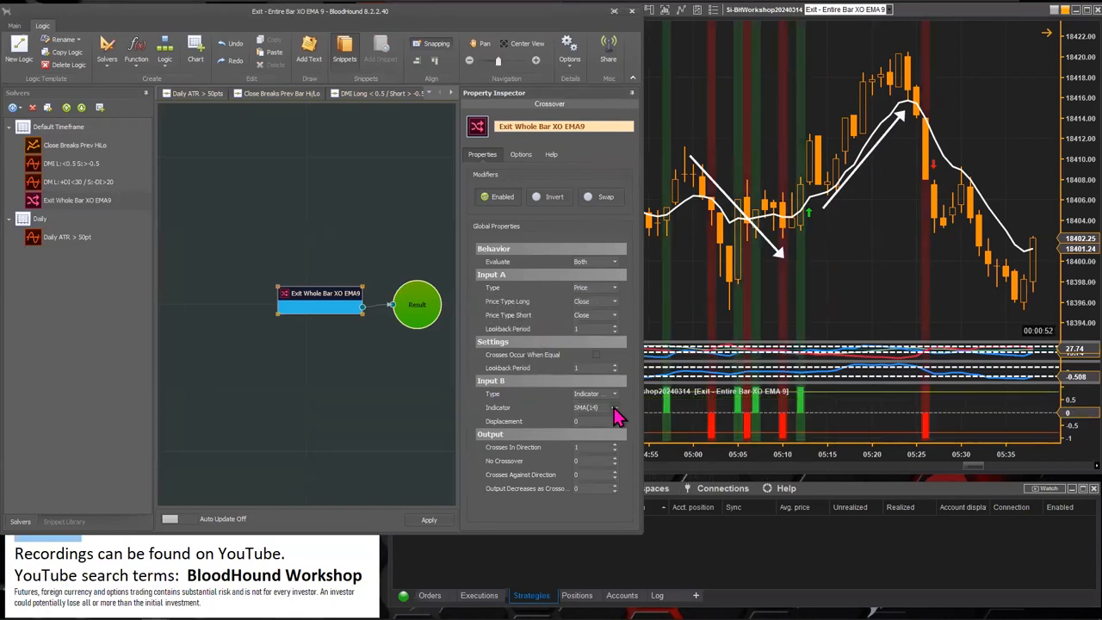
- Set Input B's indicator to EMA with period 9 in place of SMA(14)
{"action": "left_click", "coordinate": [616, 408]}
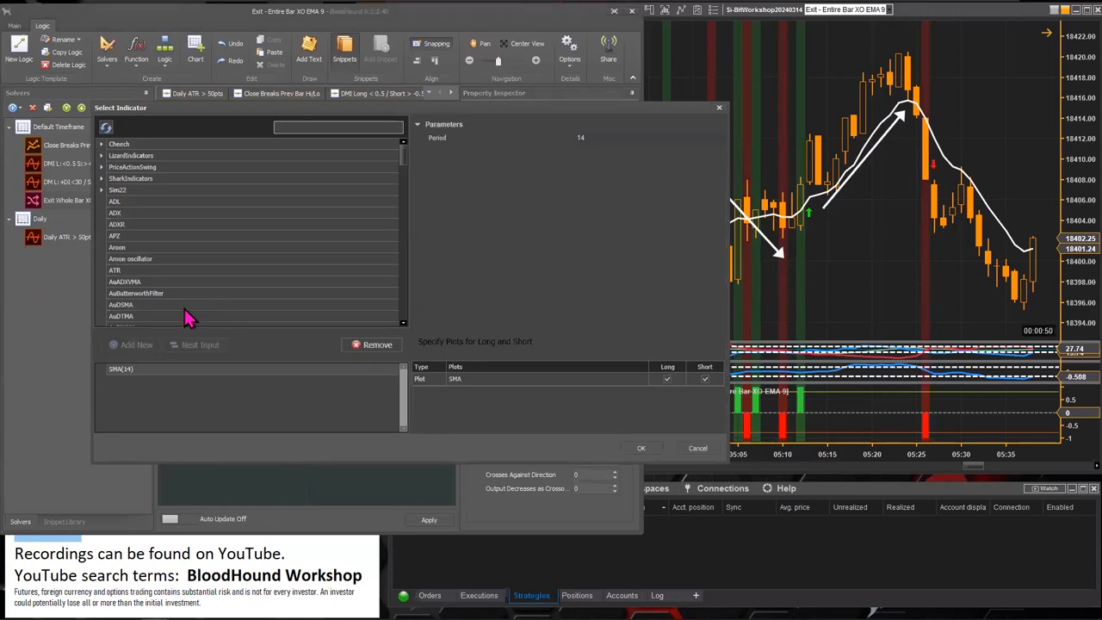
{"action": "scroll", "coordinate": [158, 292], "scroll_direction": "down", "scroll_amount": 3}
{"action": "scroll", "coordinate": [157, 292], "scroll_direction": "down", "scroll_amount": 3}
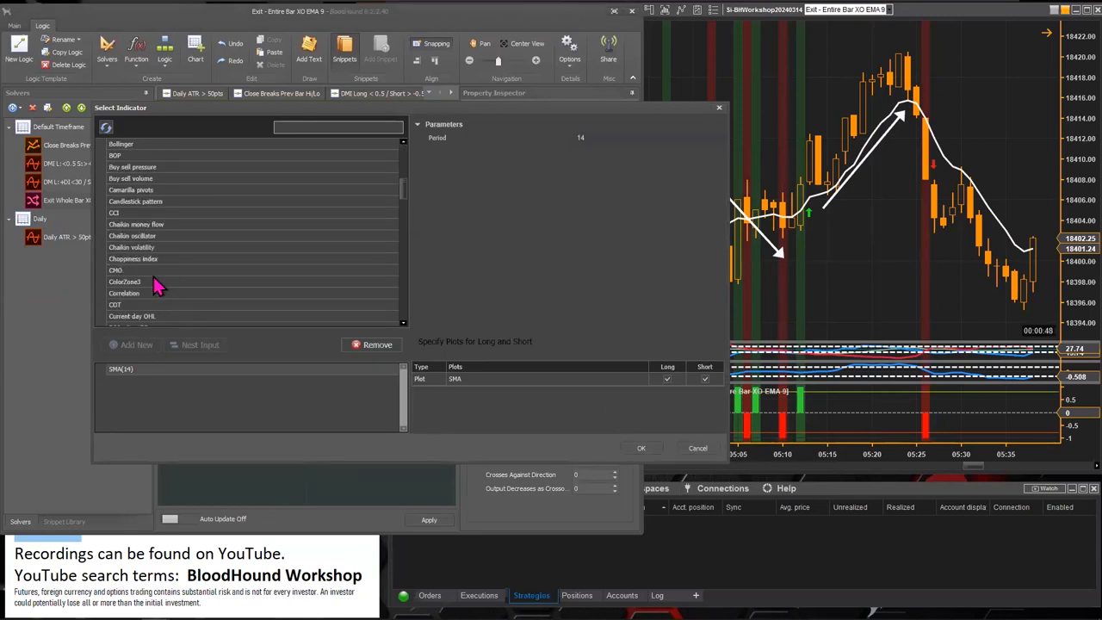
{"action": "scroll", "coordinate": [157, 293], "scroll_direction": "down", "scroll_amount": 3}
{"action": "scroll", "coordinate": [158, 286], "scroll_direction": "down", "scroll_amount": 2}
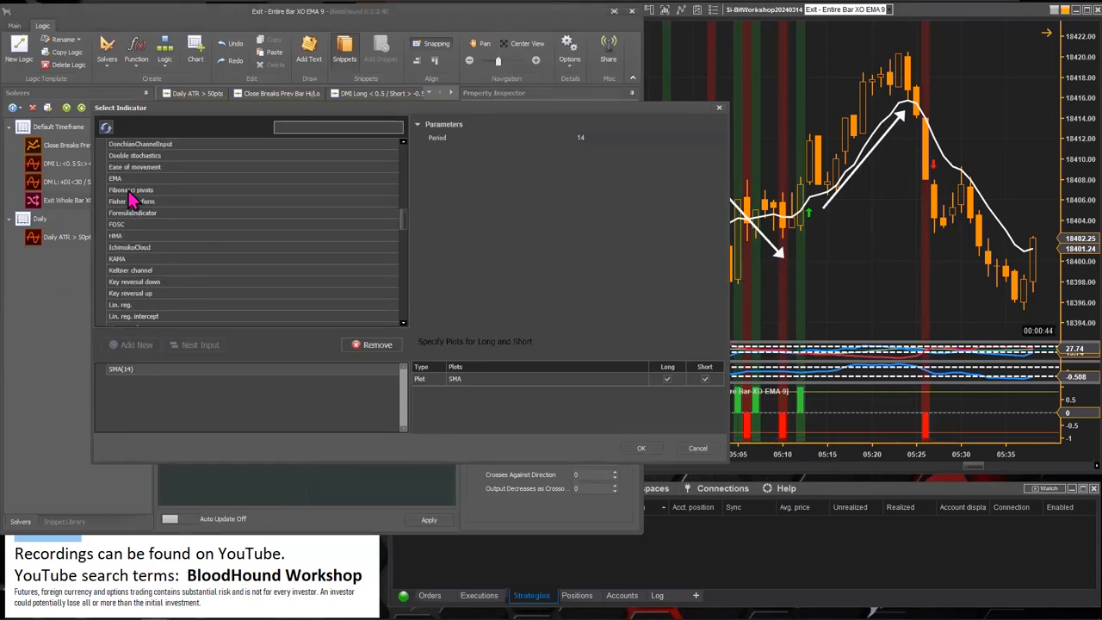
{"action": "left_click", "coordinate": [126, 181]}
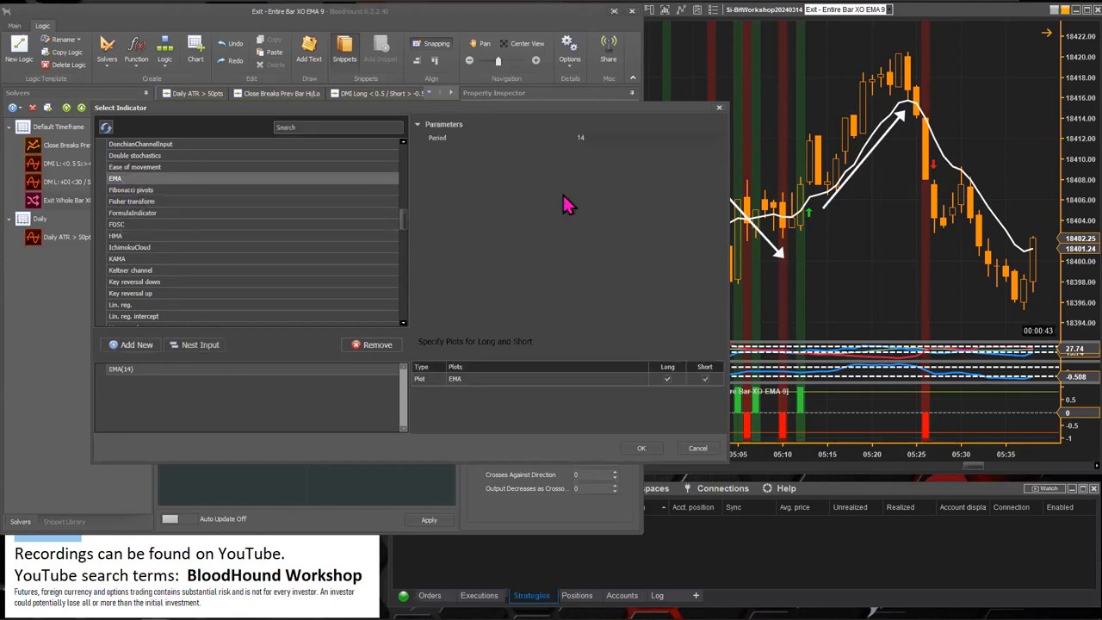
{"action": "left_click", "coordinate": [585, 138]}
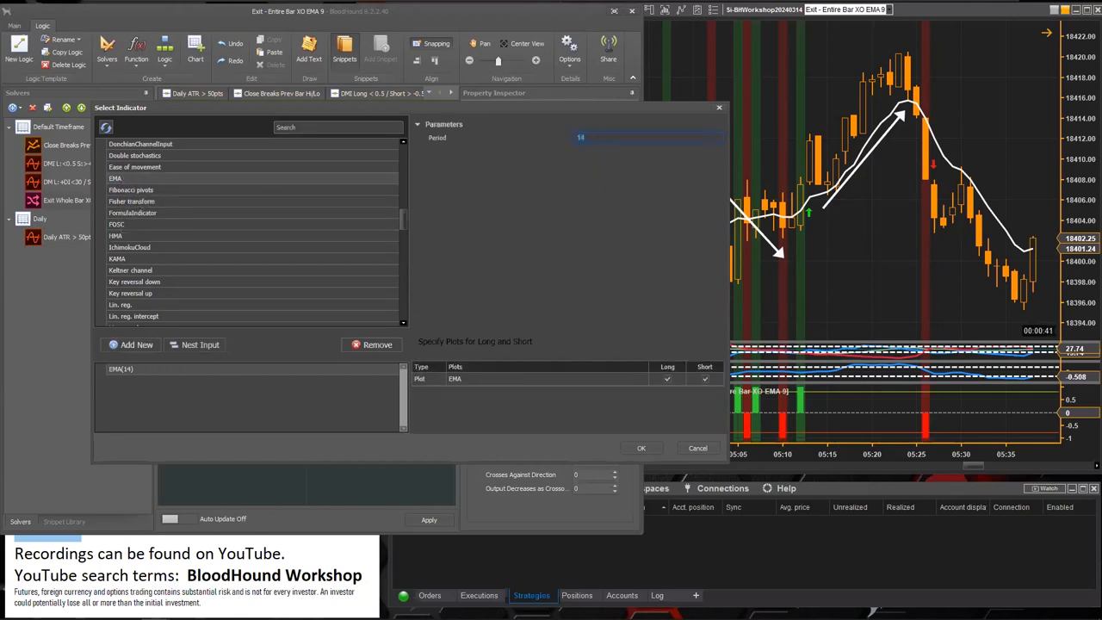
{"action": "type", "text": "9"}
{"action": "left_click", "coordinate": [641, 447]}
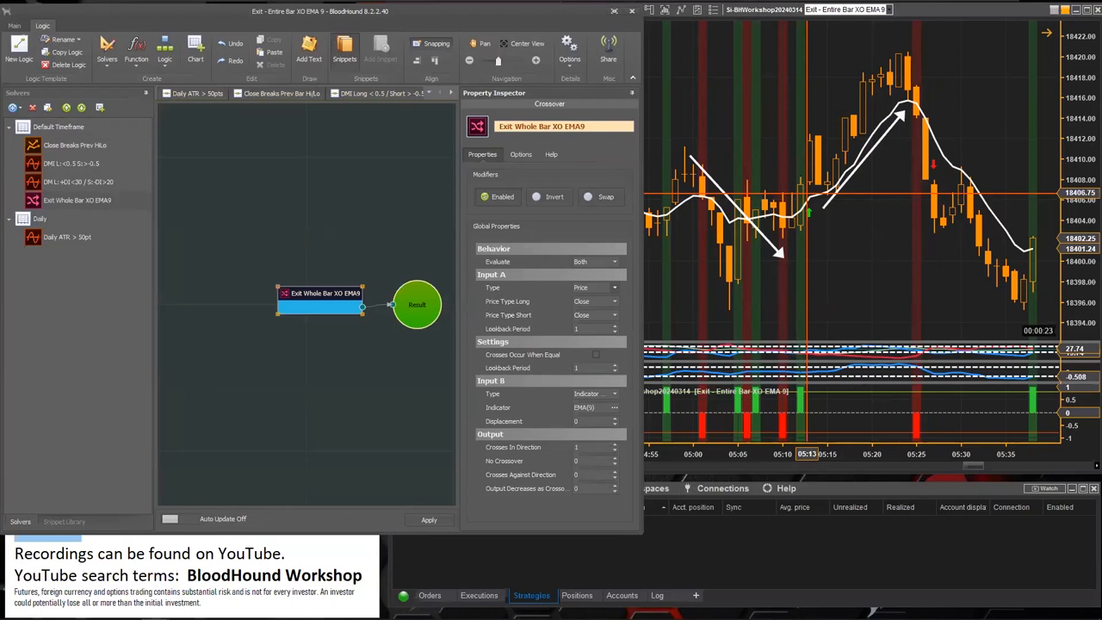
- Set Price Type Long to Low and Price Type Short to High, then show the chart
{"action": "left_click", "coordinate": [614, 302]}
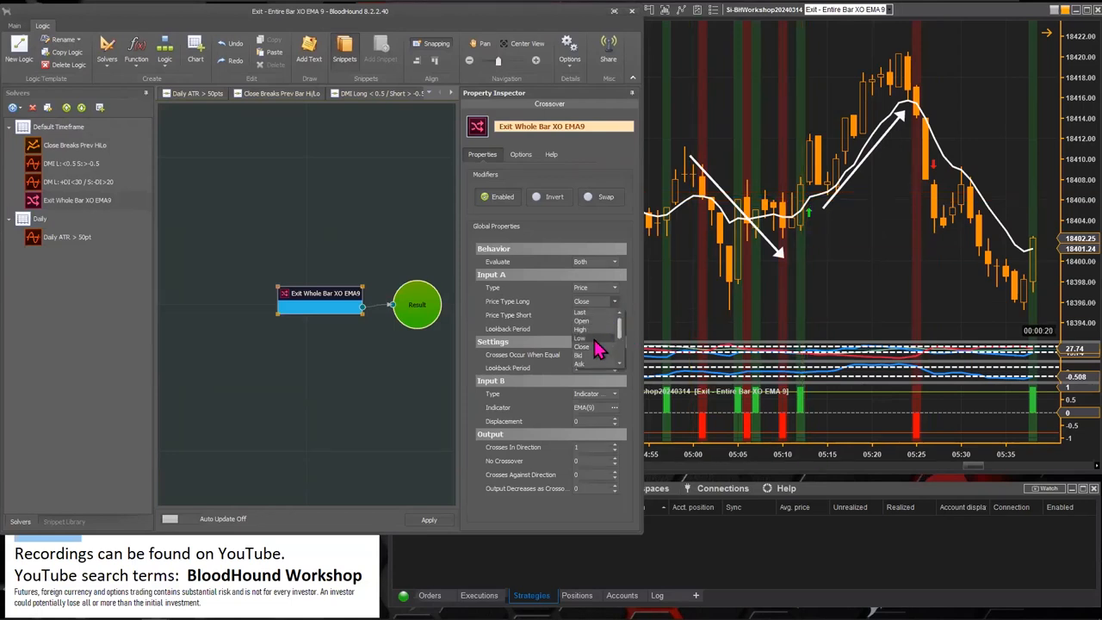
{"action": "left_click", "coordinate": [598, 339]}
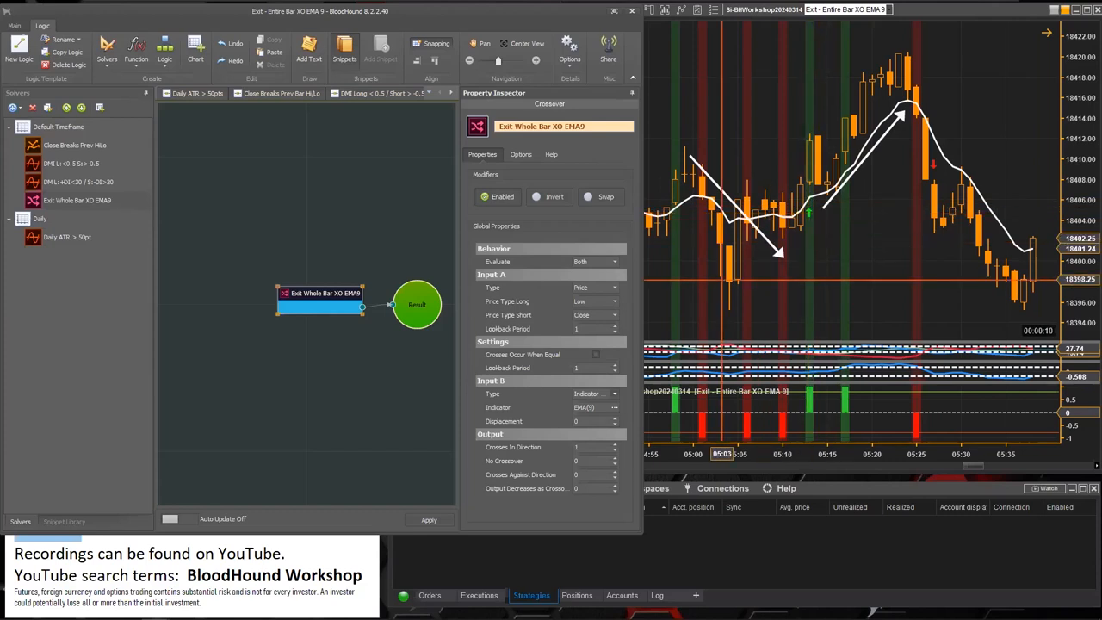
{"action": "left_click", "coordinate": [614, 315]}
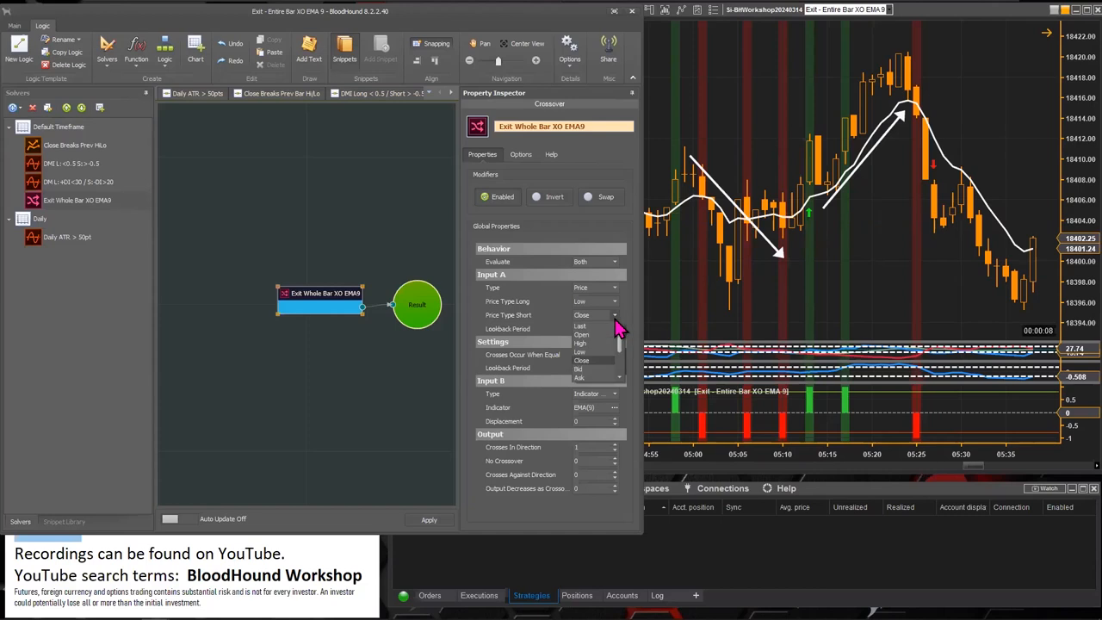
{"action": "left_click", "coordinate": [582, 343]}
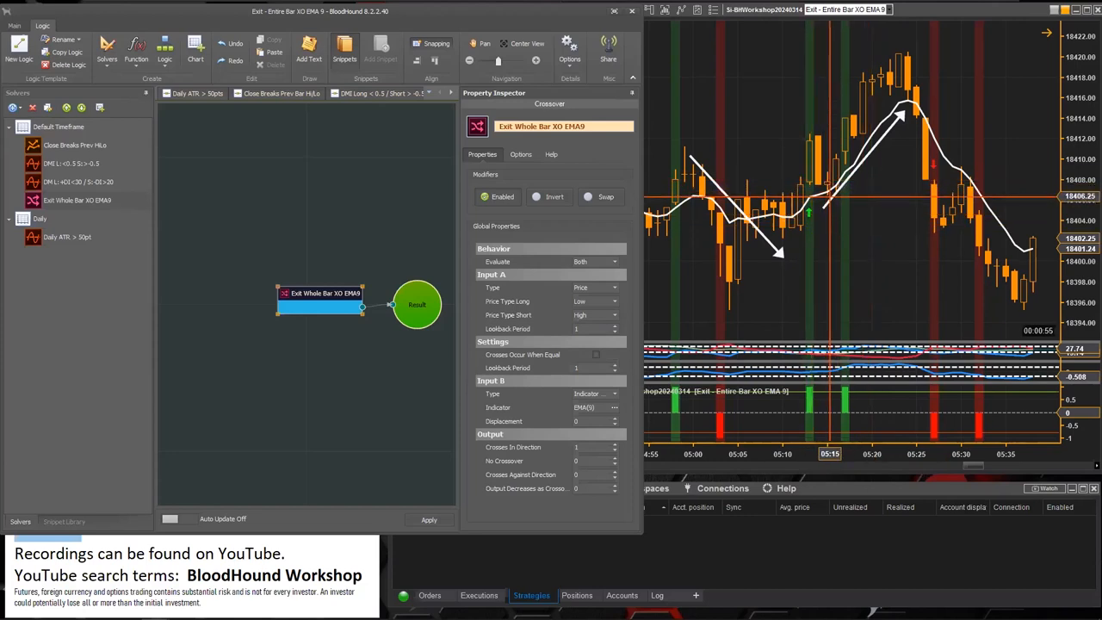
{"action": "left_click", "coordinate": [860, 170]}
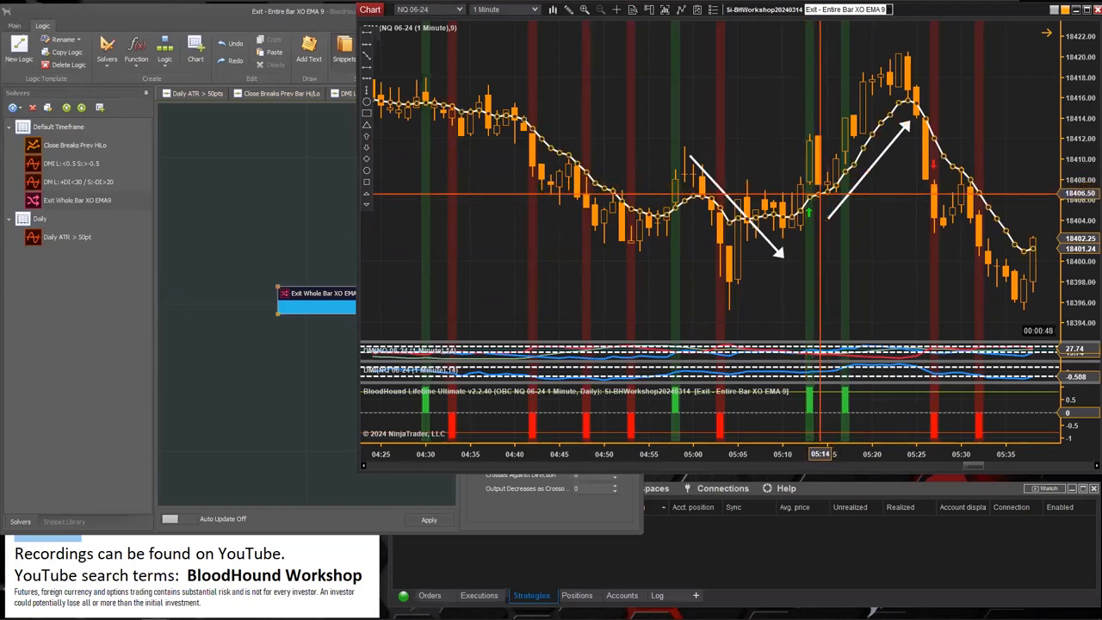
- Select the rising-move arrow drawing, nudge it, and delete it from the chart
{"action": "left_click", "coordinate": [957, 170]}
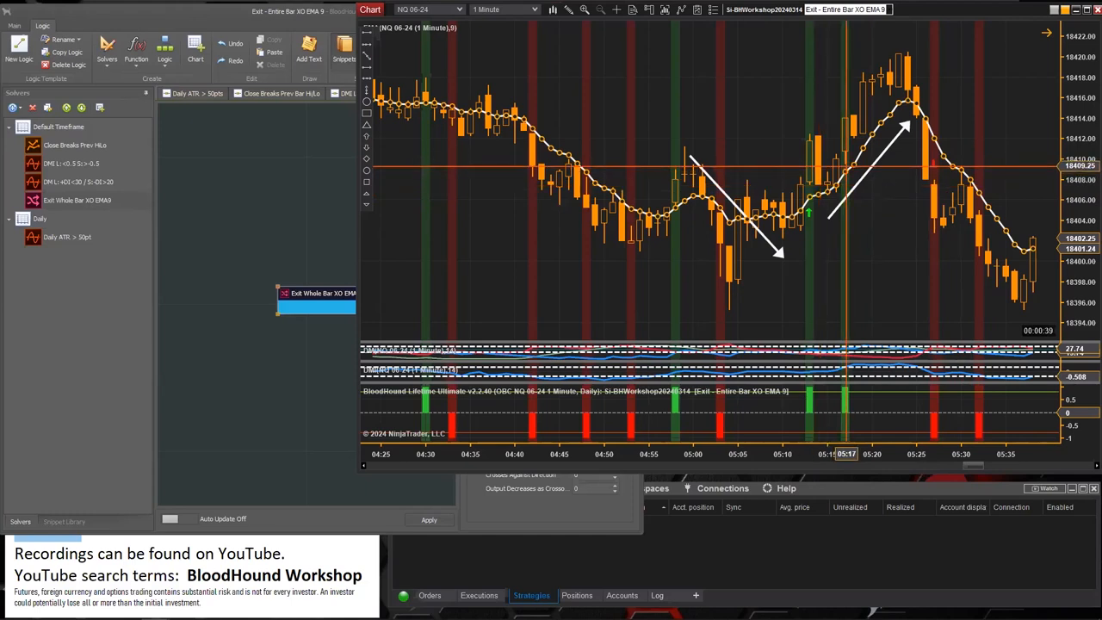
{"action": "left_click", "coordinate": [869, 177]}
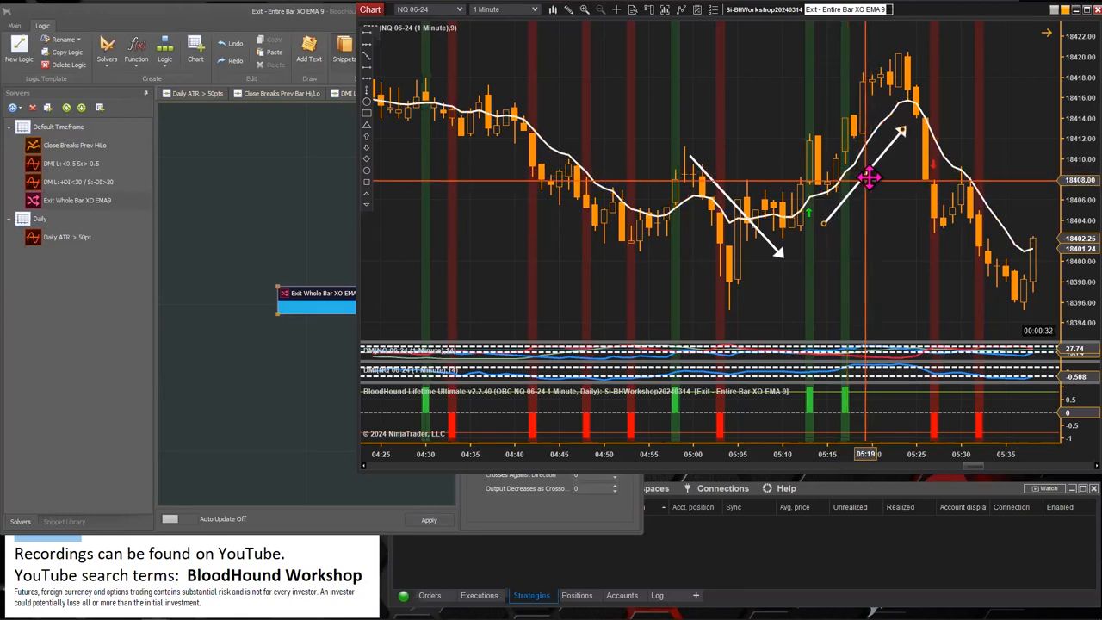
{"action": "left_click_drag", "start_coordinate": [872, 178], "coordinate": [864, 172]}
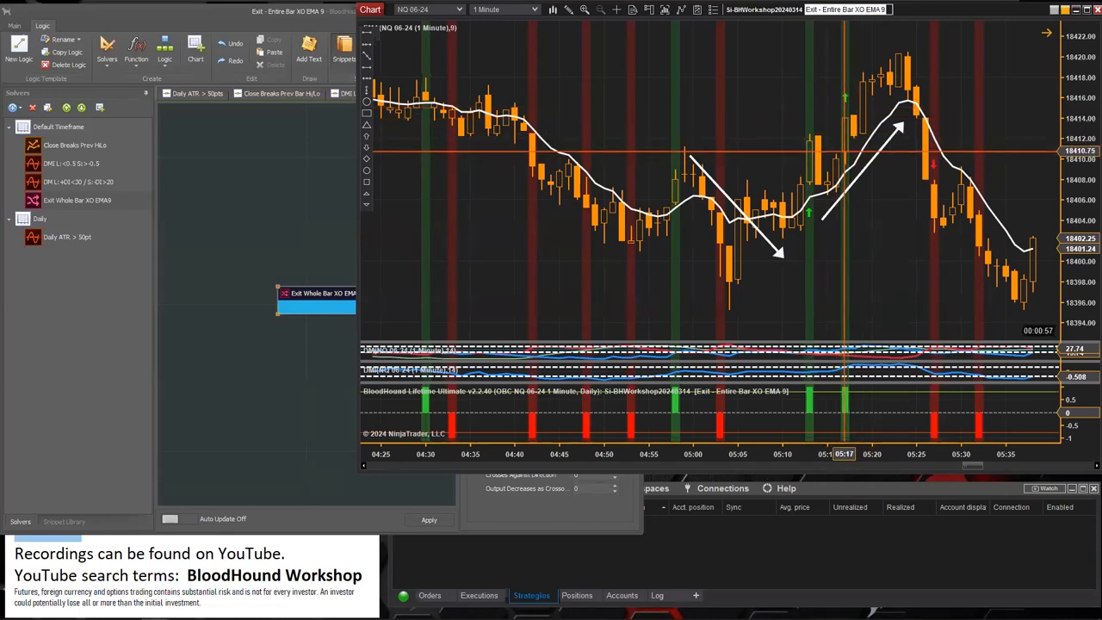
{"action": "left_click", "coordinate": [860, 173]}
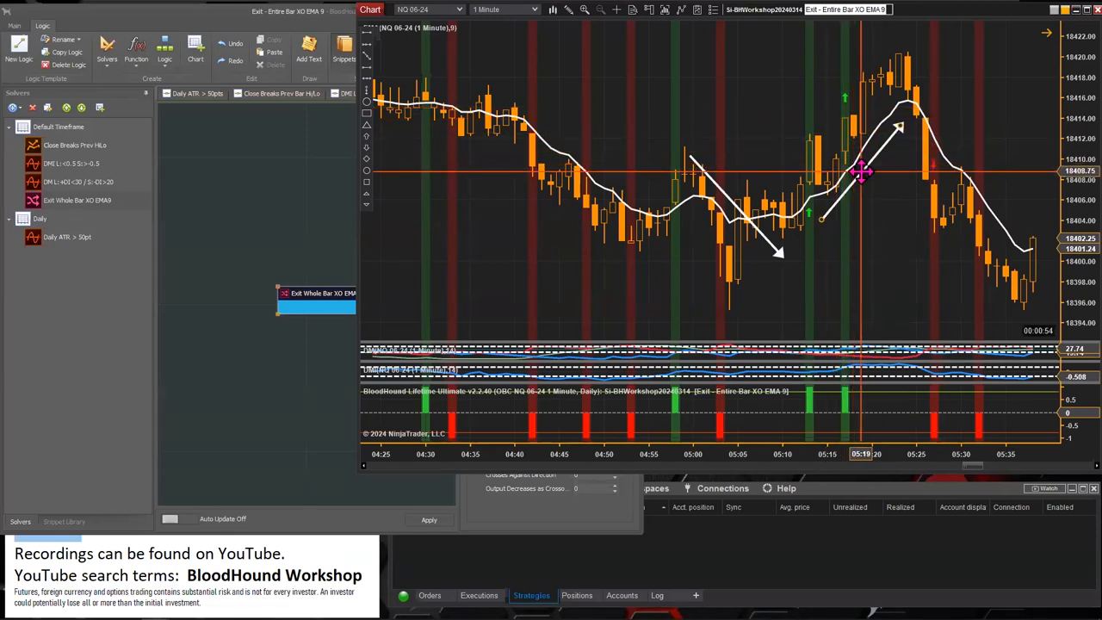
{"action": "key", "text": "Delete"}
- Draw a small arrow marker near the 05:16 bar with a drawing tool
{"action": "left_click", "coordinate": [366, 82]}
{"action": "left_click", "coordinate": [828, 139]}
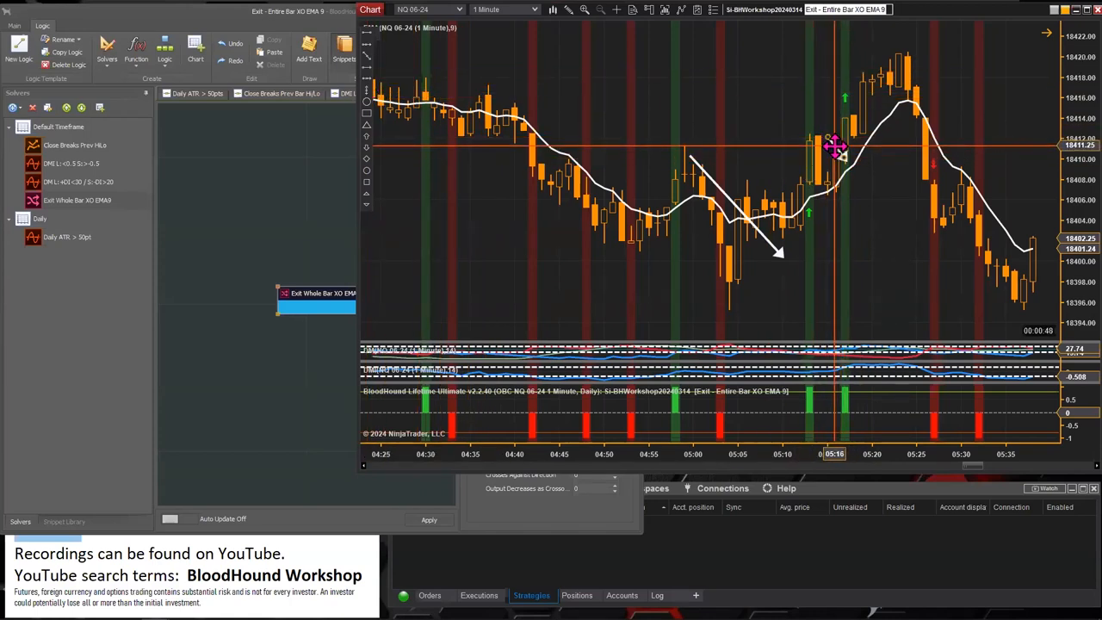
{"action": "left_click_drag", "start_coordinate": [833, 146], "coordinate": [839, 101]}
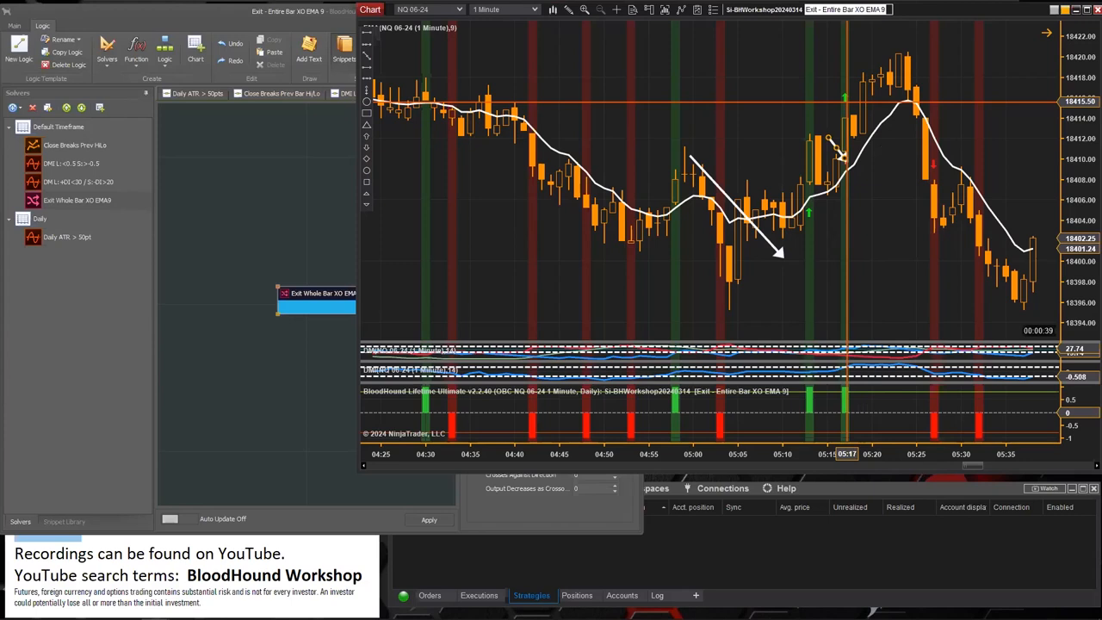
{"action": "left_click_drag", "start_coordinate": [833, 97], "coordinate": [835, 146]}
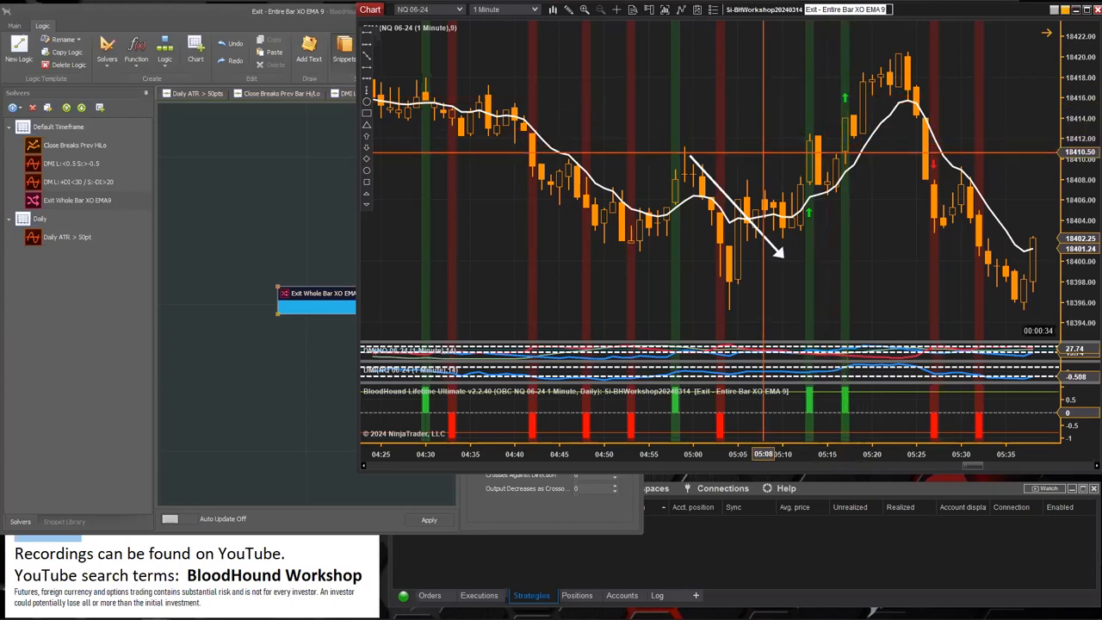
- Bring the logic editor in front and select the Exit Whole Bar XO EMA9 solver node
{"action": "left_click", "coordinate": [317, 295]}
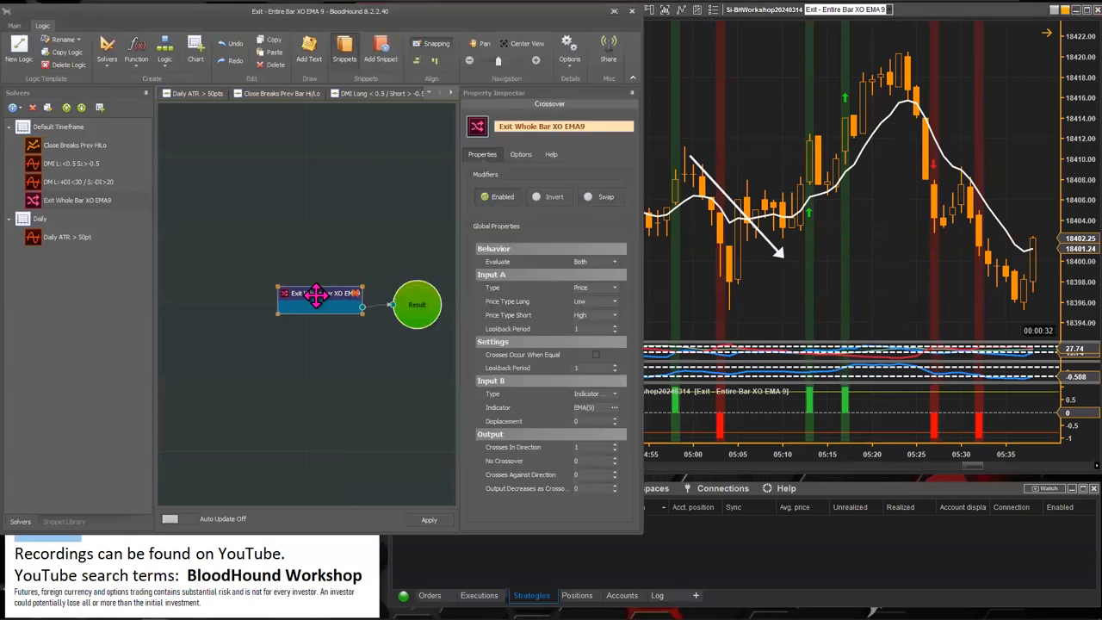